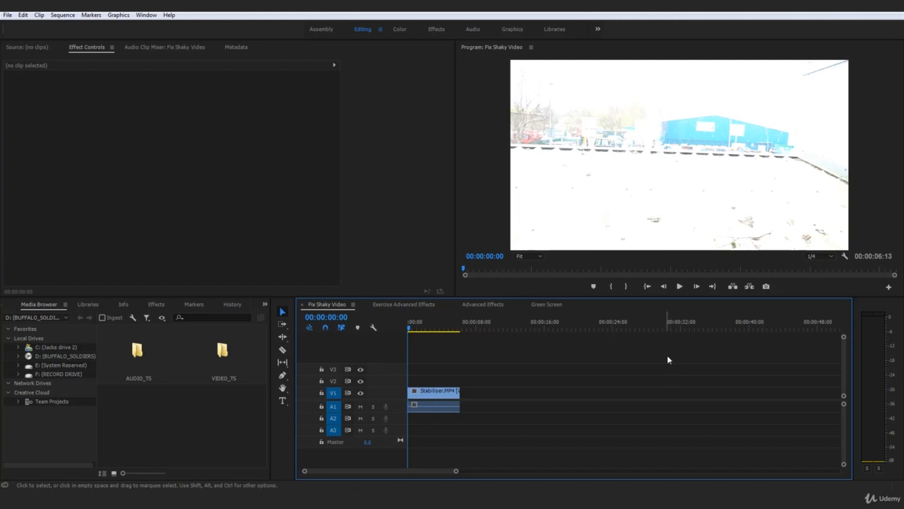
# Step: Play the Fix Shaky Video sequence repeatedly from the start to examine the camera shake in the Stabiliser.MP4 clip
pyautogui.click(680, 288)
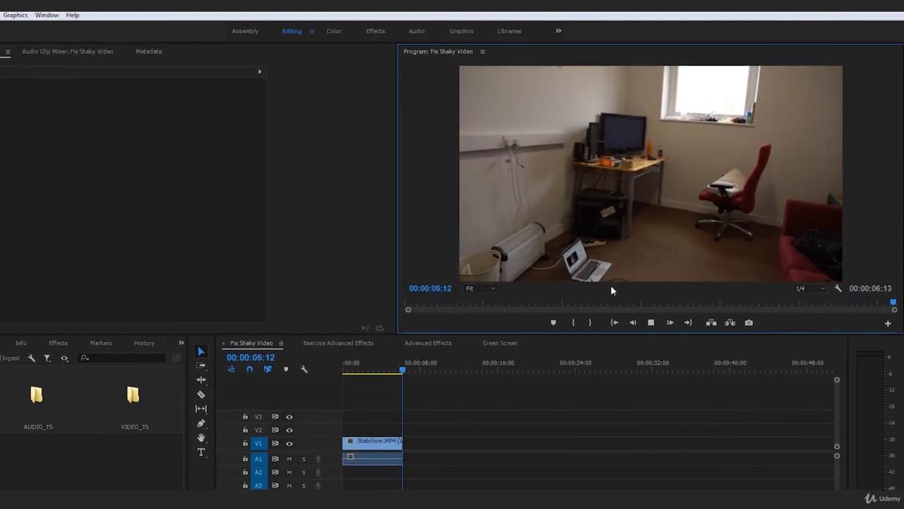
pyautogui.click(648, 325)
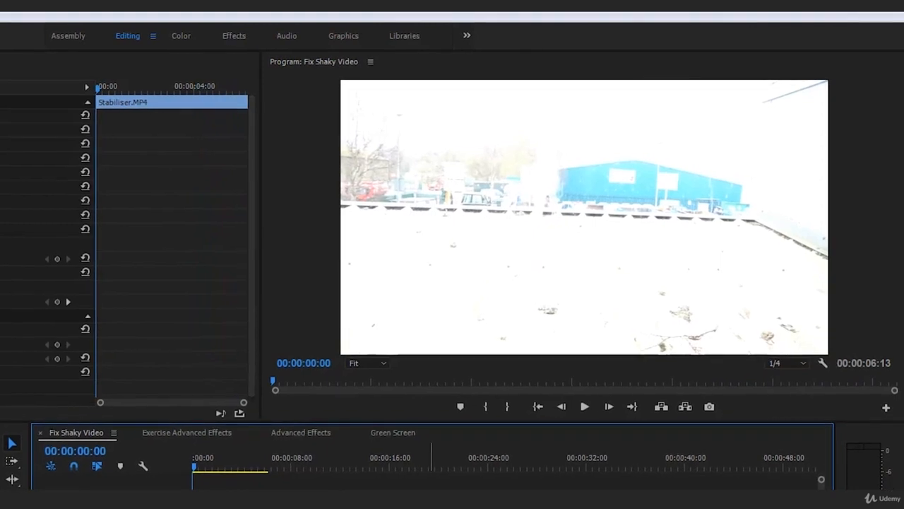
pyautogui.press('space')
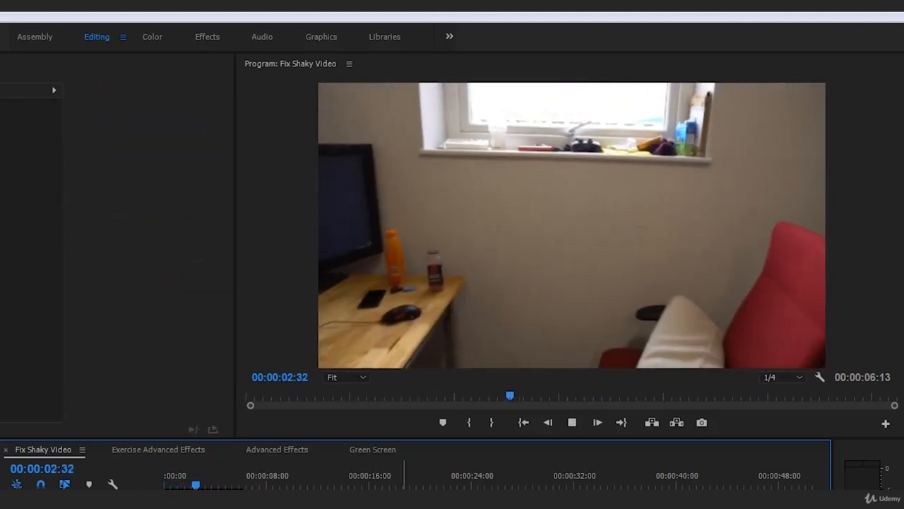
pyautogui.press('space')
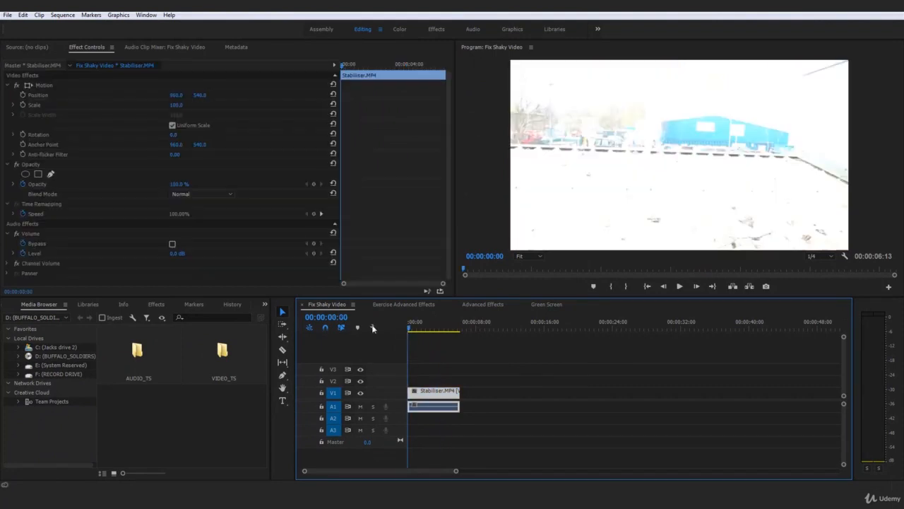
pyautogui.click(530, 371)
pyautogui.press('space')
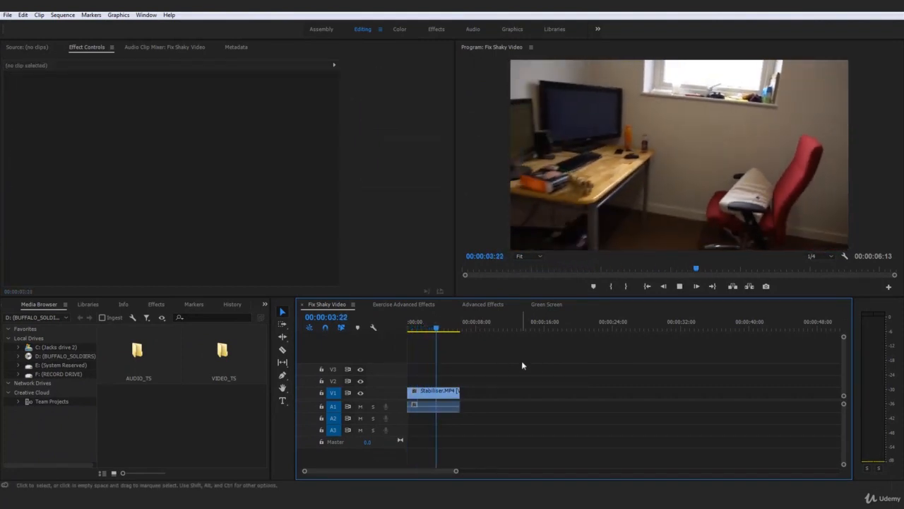
pyautogui.click(452, 326)
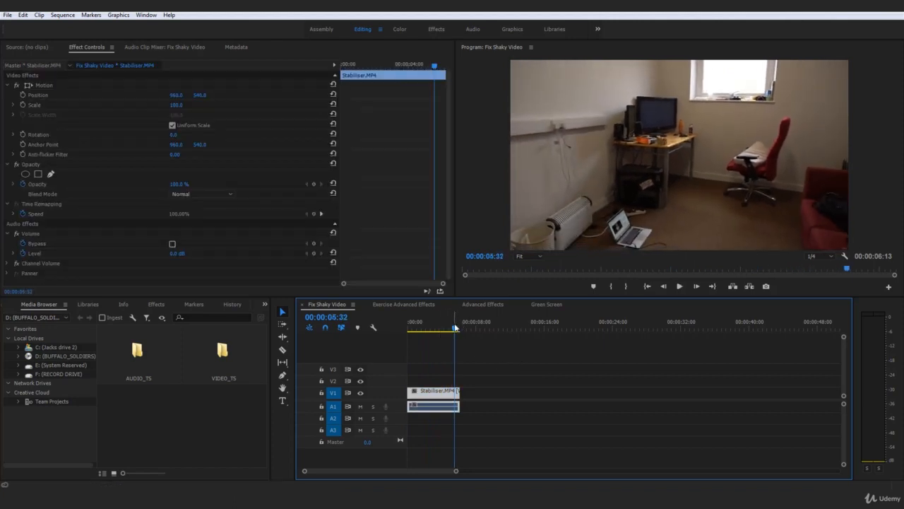
pyautogui.moveTo(455, 327); pyautogui.dragTo(459, 325)
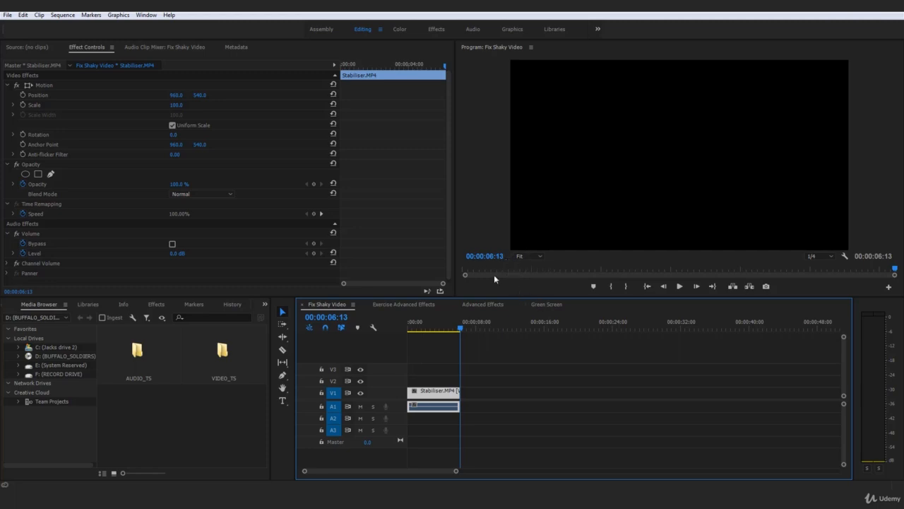
pyautogui.press('Home')
pyautogui.click(510, 348)
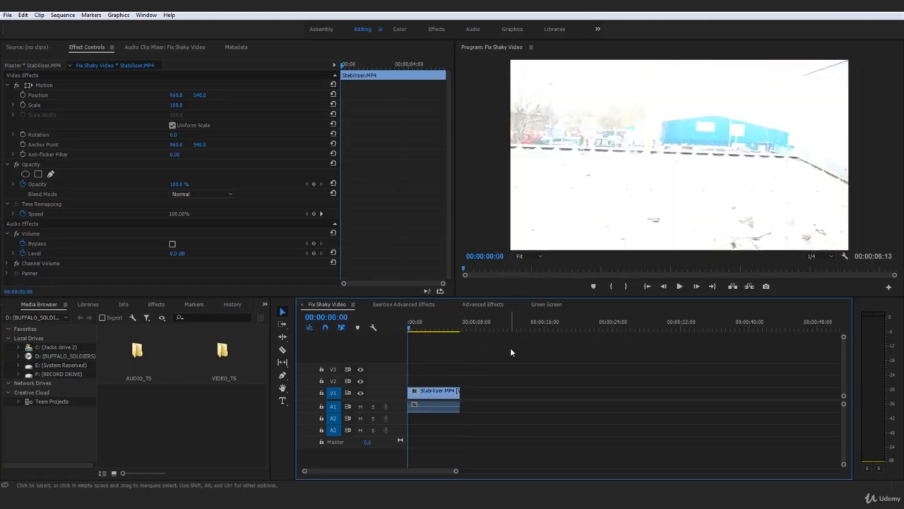
pyautogui.press('space')
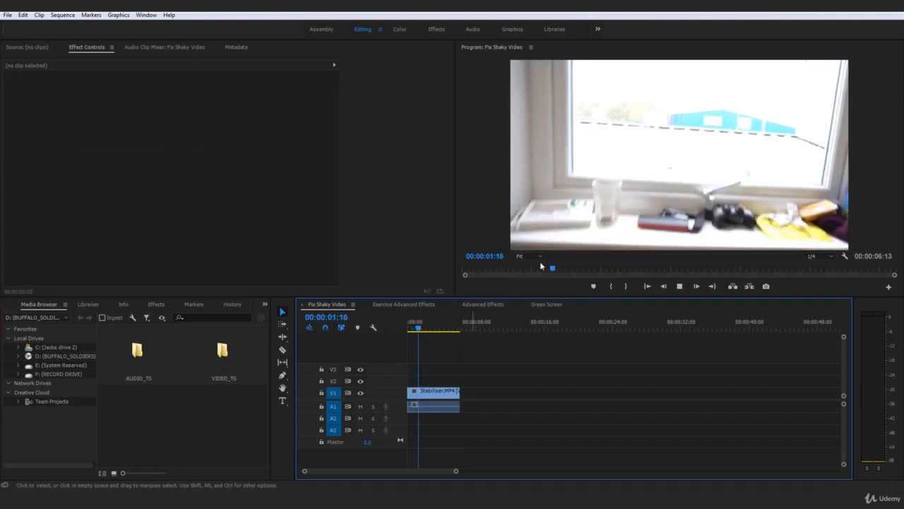
# Step: Select the Stabiliser.MP4 clip in the timeline and switch to the Effects workspace
pyautogui.click(453, 391)
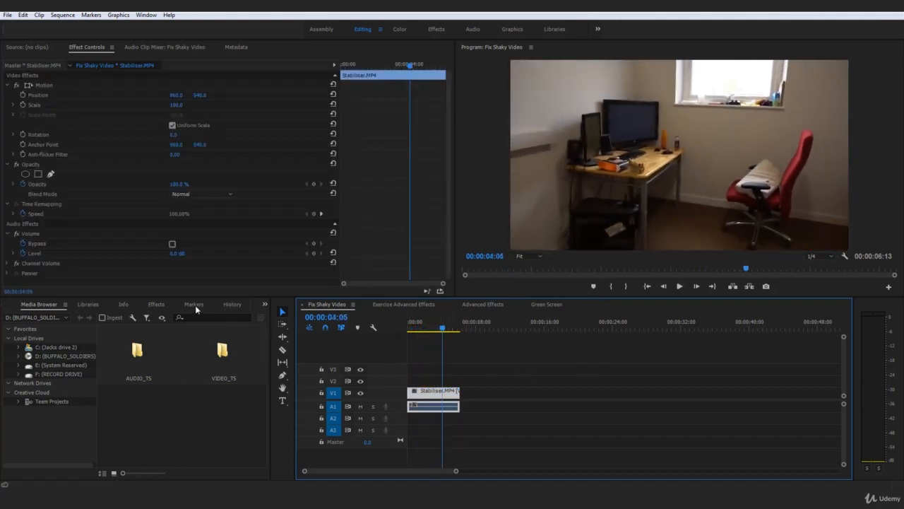
pyautogui.click(151, 303)
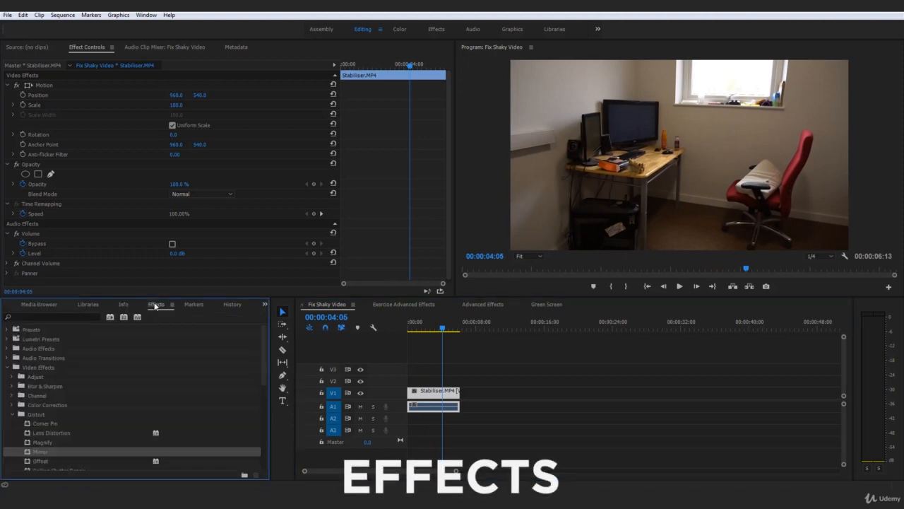
pyautogui.click(13, 415)
pyautogui.click(436, 29)
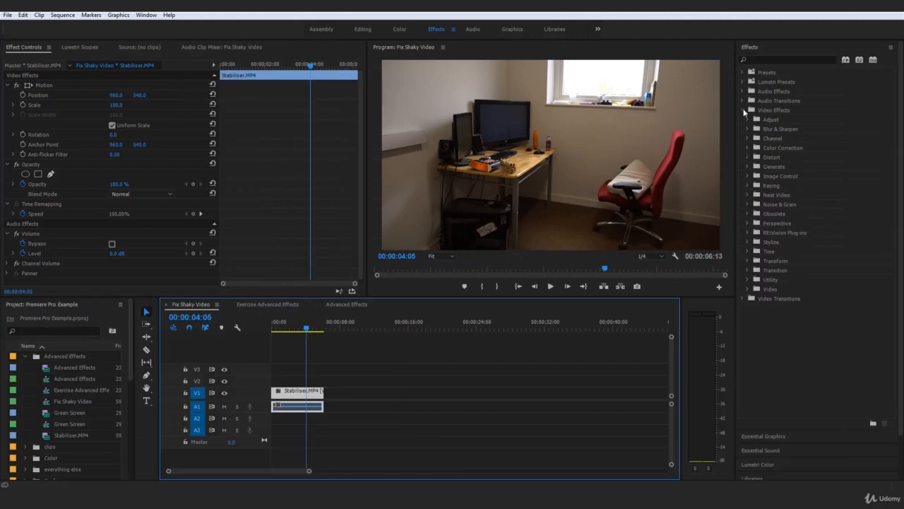
# Step: Search the effects for "Warp sta" and select the Warp Stabilizer video effect
pyautogui.click(743, 110)
pyautogui.click(777, 60)
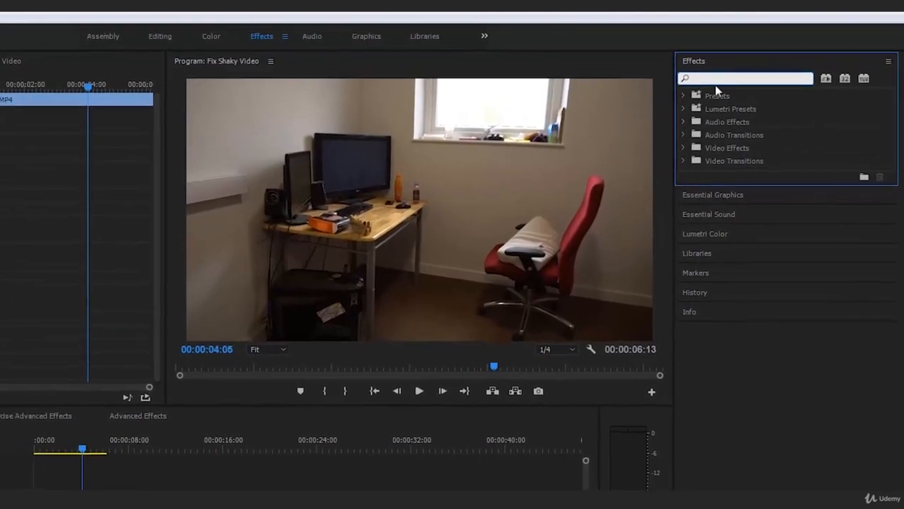
pyautogui.write('W')
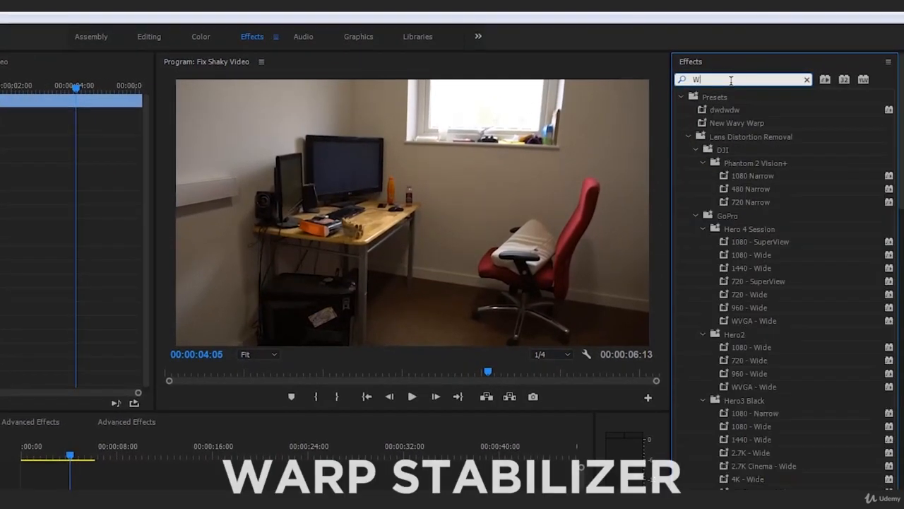
pyautogui.write('arp sta')
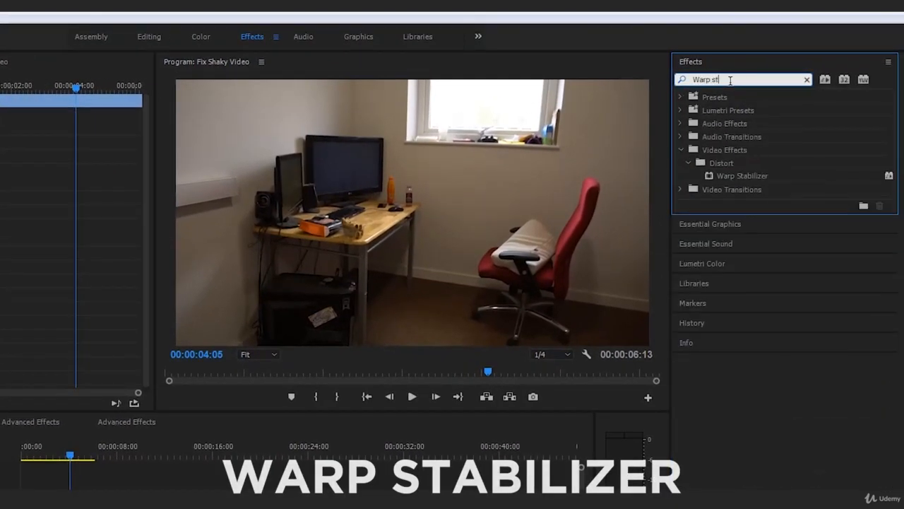
pyautogui.click(748, 175)
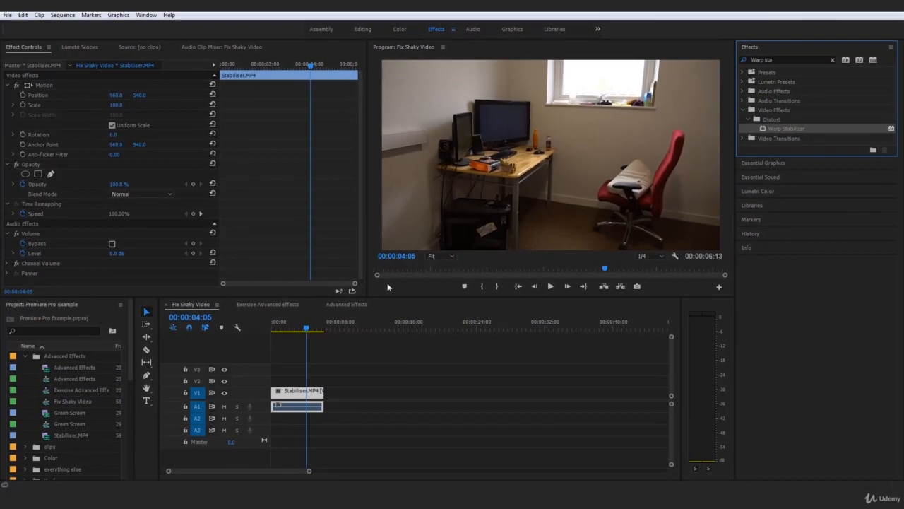
# Step: Apply the Warp Stabilizer effect to the Stabiliser.MP4 clip and play back the analysed clip from the start
pyautogui.moveTo(301, 333); pyautogui.dragTo(260, 335)
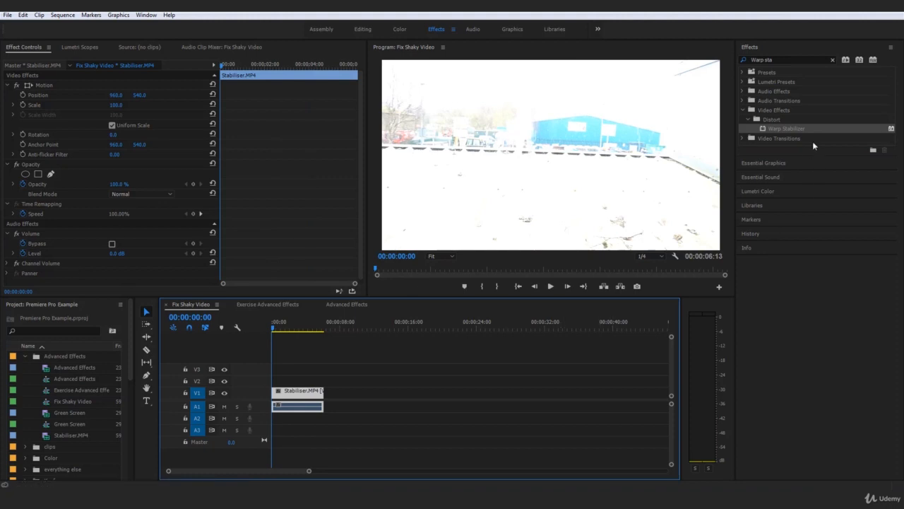
pyautogui.moveTo(796, 127); pyautogui.dragTo(292, 394)
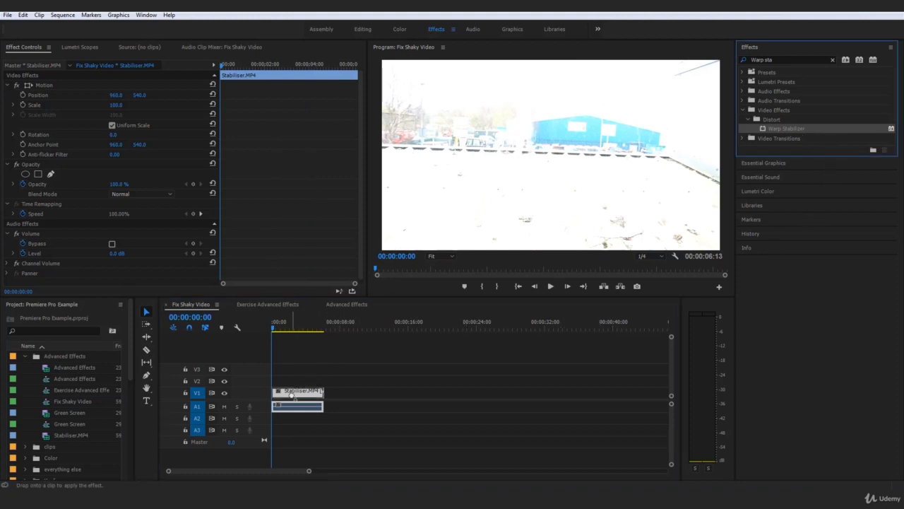
pyautogui.moveTo(291, 394); pyautogui.dragTo(291, 394)
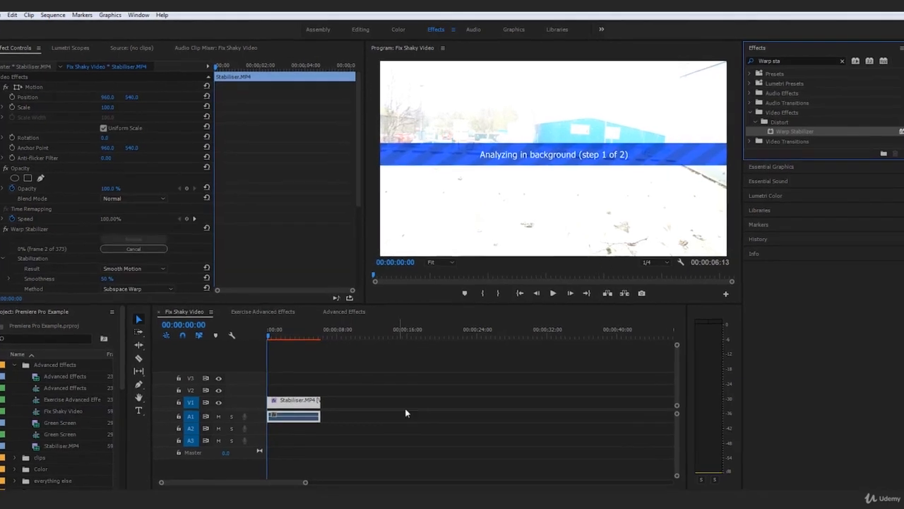
pyautogui.click(452, 420)
pyautogui.click(293, 420)
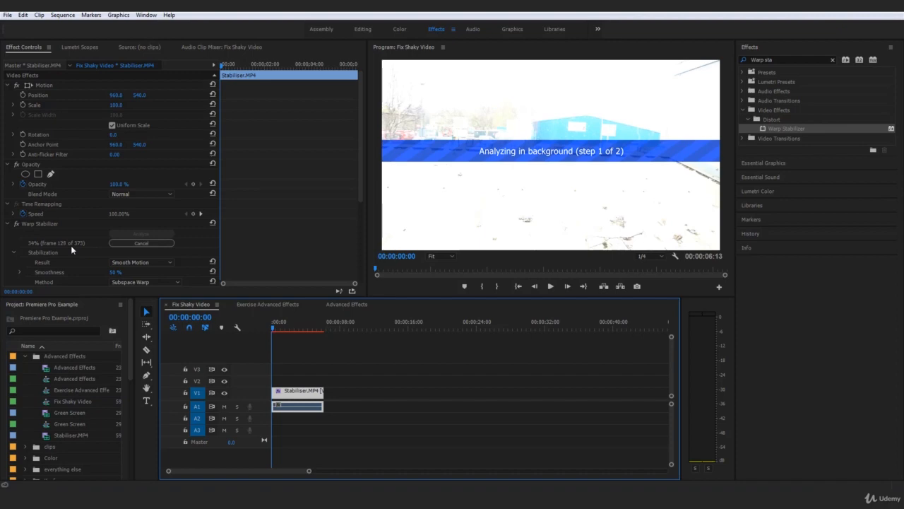
pyautogui.scroll(-1, 45, 233)
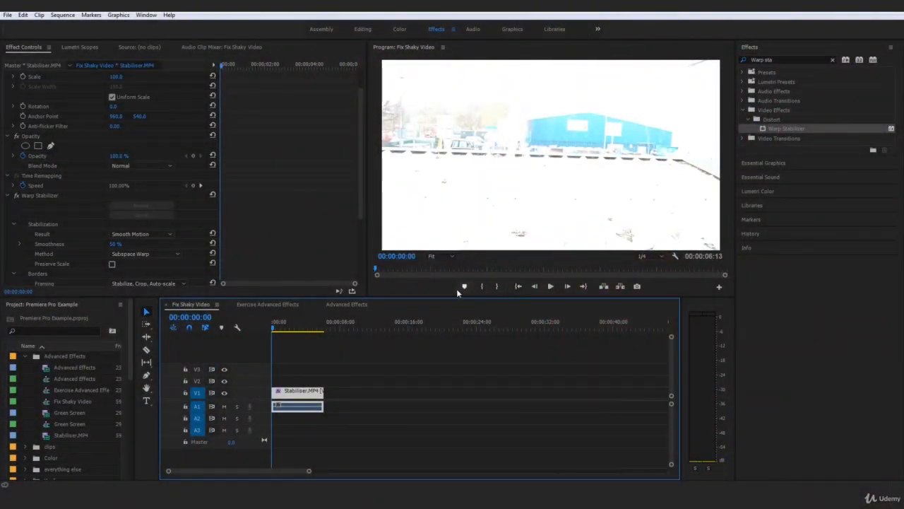
pyautogui.click(550, 286)
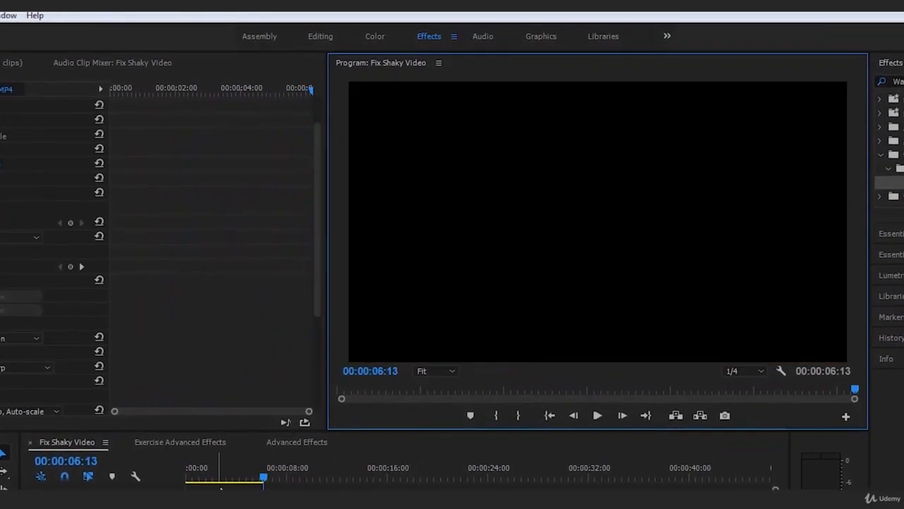
# Step: Duplicate the stabilised clip directly after itself on V1 and remove the Warp Stabilizer effect from the copy
pyautogui.moveTo(278, 438); pyautogui.dragTo(352, 398)
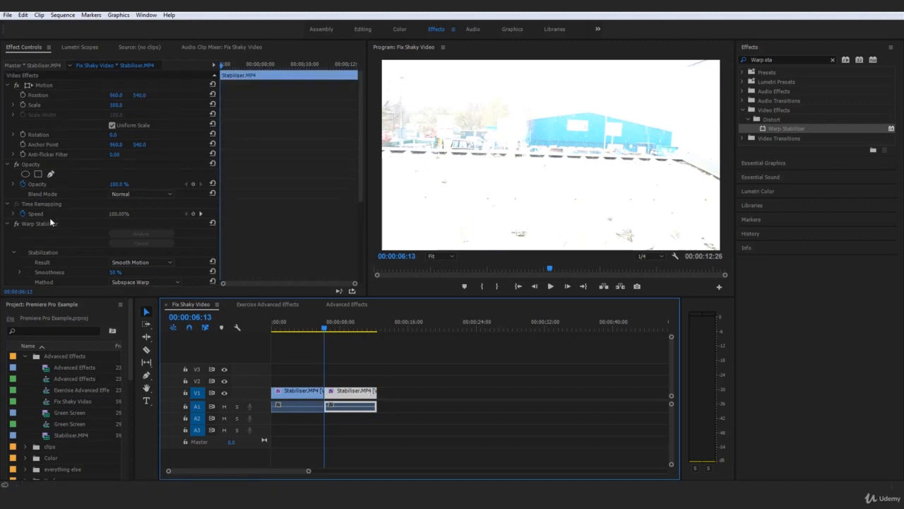
pyautogui.click(50, 223)
pyautogui.press('Delete')
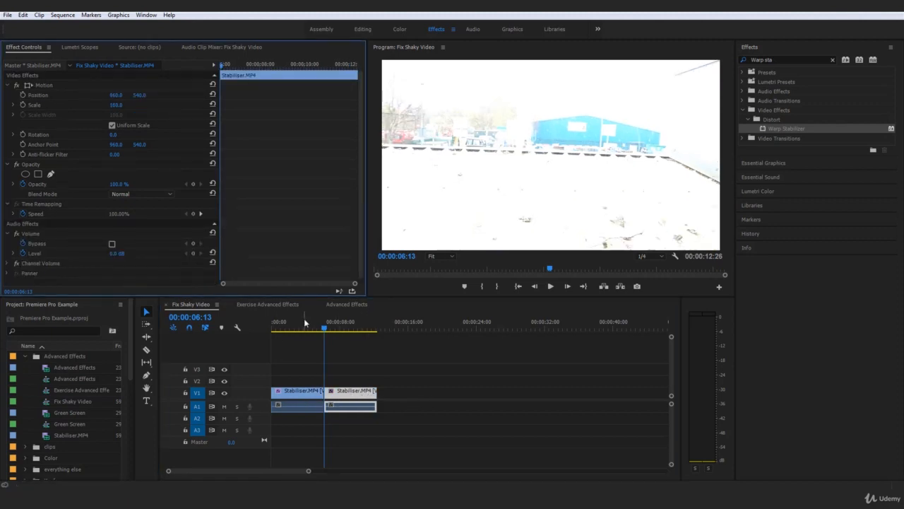
# Step: Mark an in-to-out range from the sequence start across both clips and render it
pyautogui.click(384, 325)
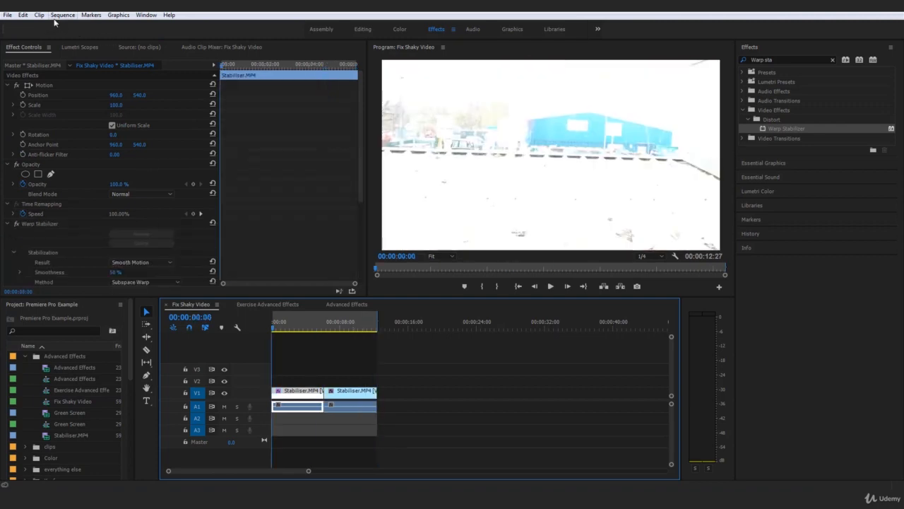
pyautogui.click(62, 15)
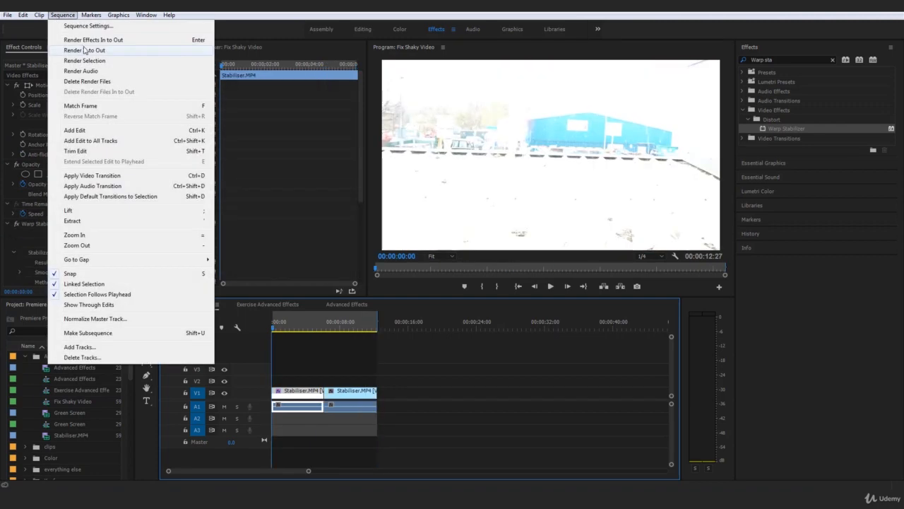
pyautogui.click(120, 48)
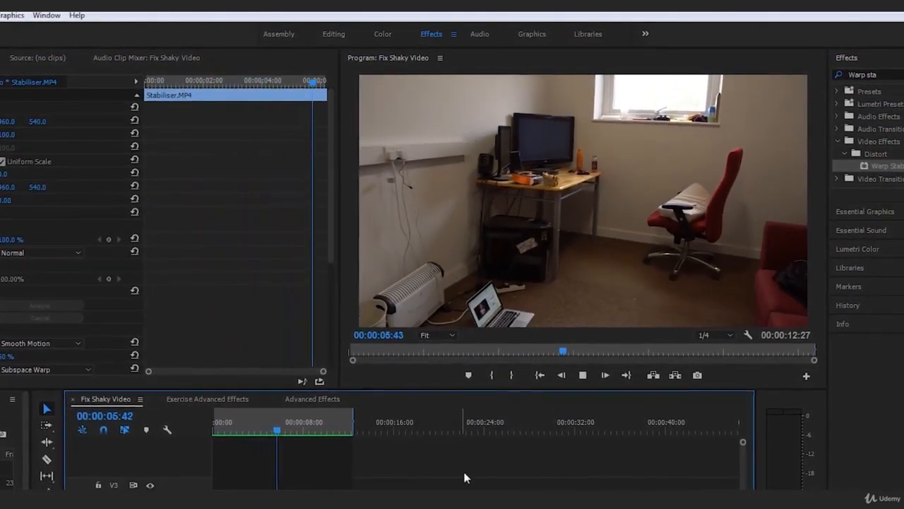
# Step: Play the rendered sequence repeatedly from the start to compare the stabilised clip with the unstabilised copy
pyautogui.press('space')
pyautogui.moveTo(277, 433); pyautogui.dragTo(209, 426)
pyautogui.press('space')
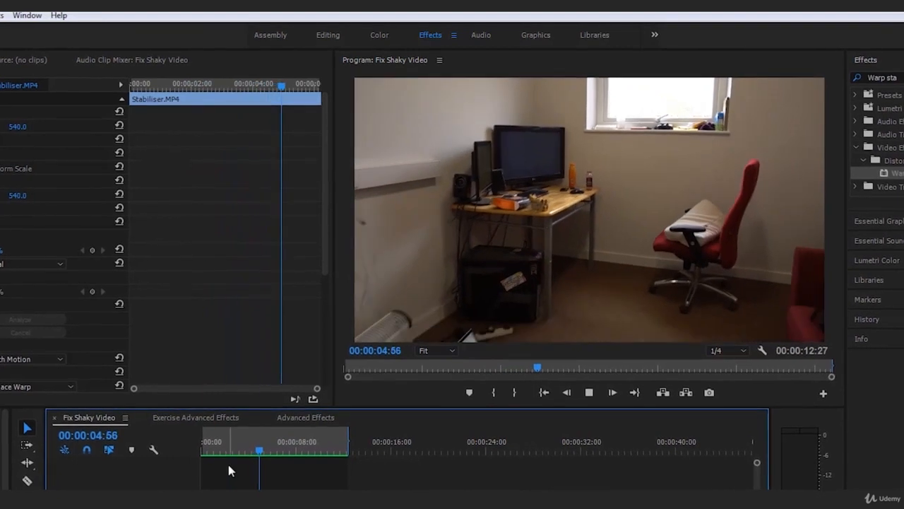
pyautogui.moveTo(223, 445); pyautogui.dragTo(137, 447)
pyautogui.click(454, 454)
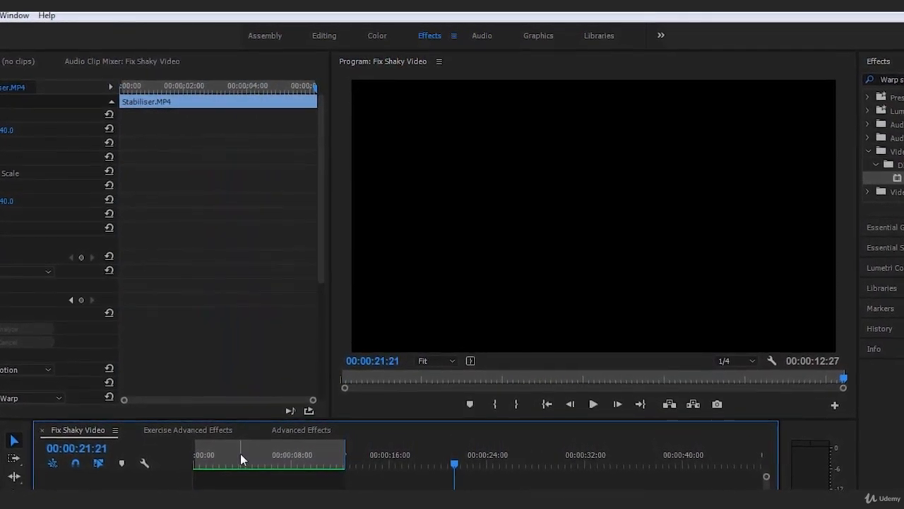
pyautogui.moveTo(240, 453); pyautogui.dragTo(191, 458)
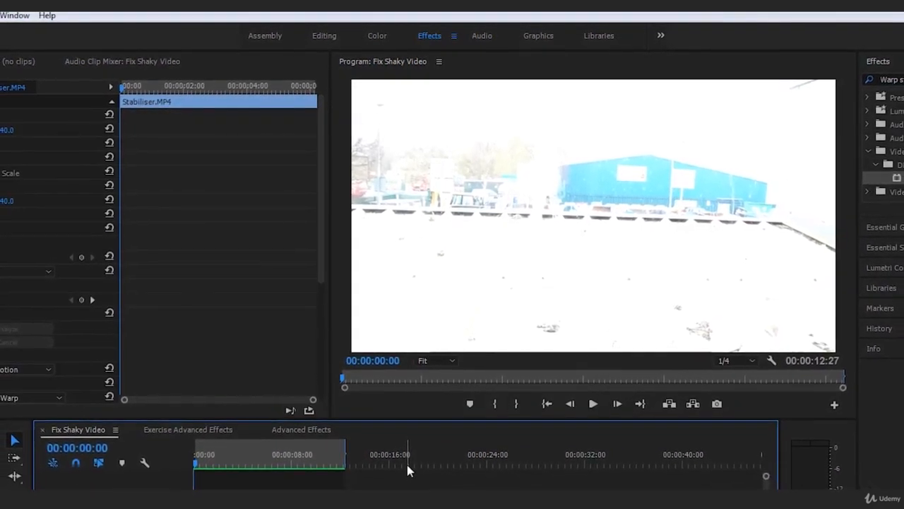
pyautogui.press('space')
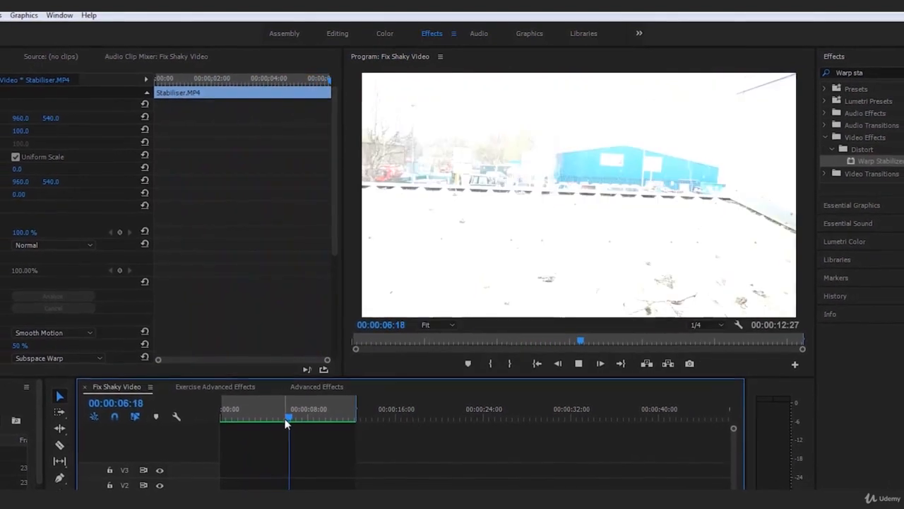
pyautogui.press('Home')
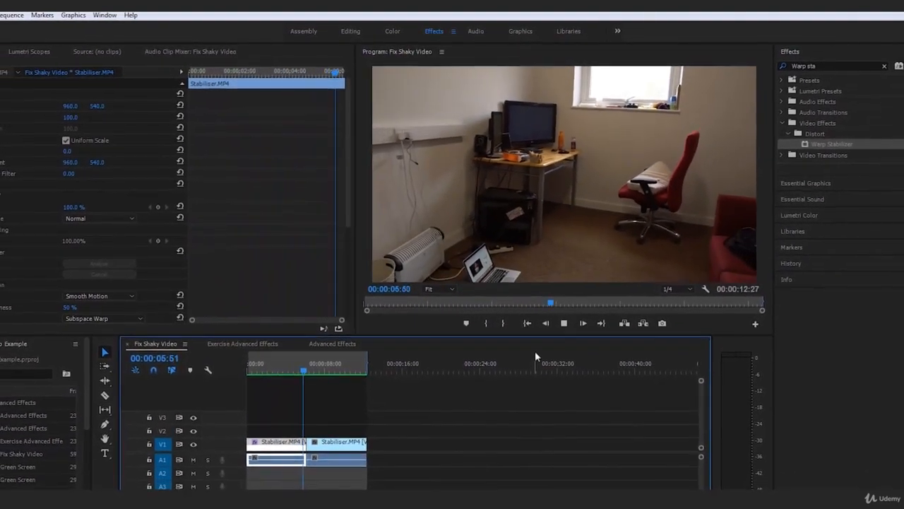
pyautogui.moveTo(312, 369); pyautogui.dragTo(202, 375)
pyautogui.press('space')
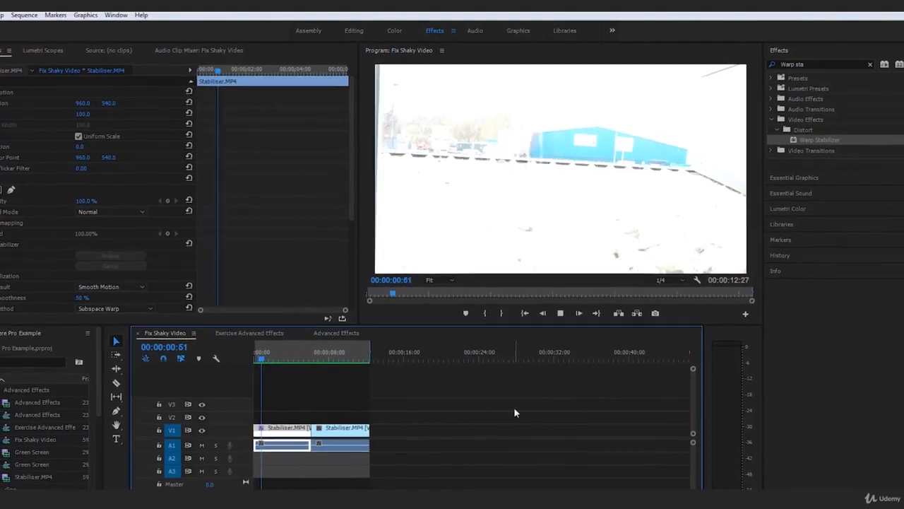